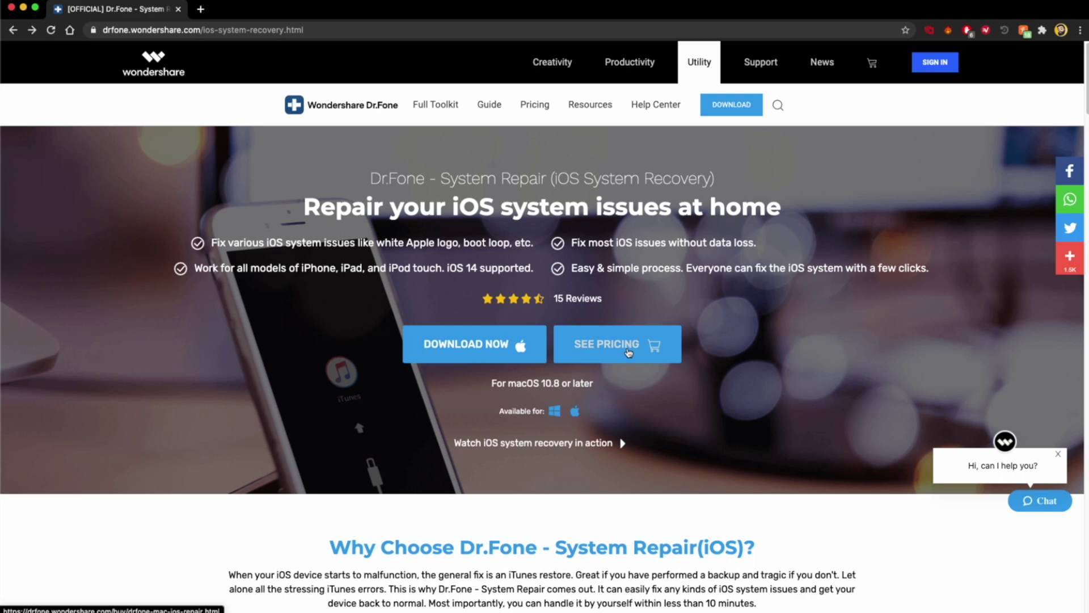
Review the pricing plans for Dr.Fone (Mac) System Repair (iOS), and return to the iOS System Recovery page.
click(628, 352)
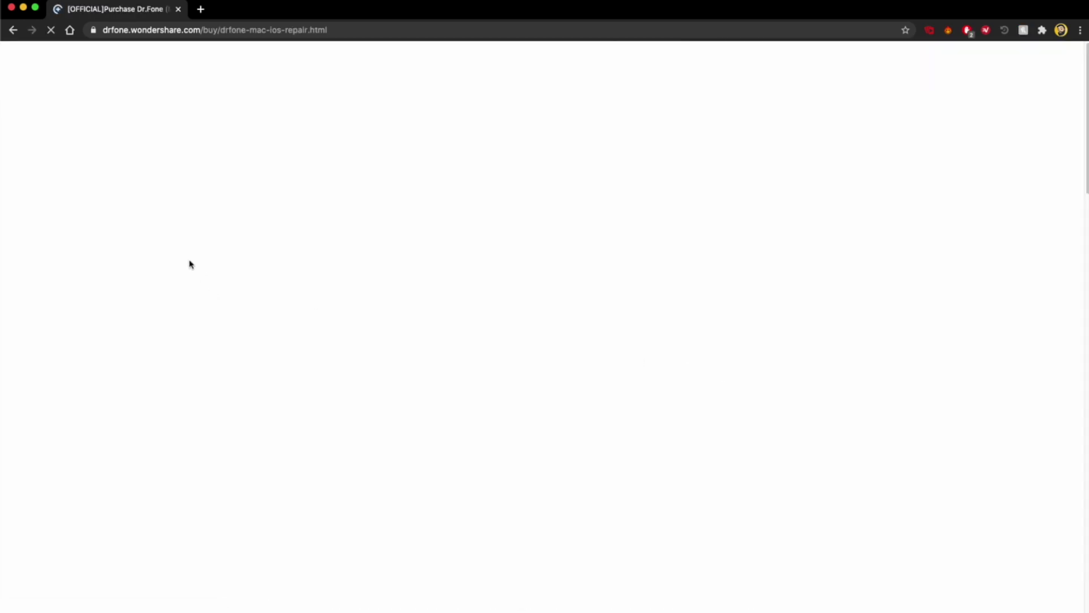
scroll(112, 352, down, 1)
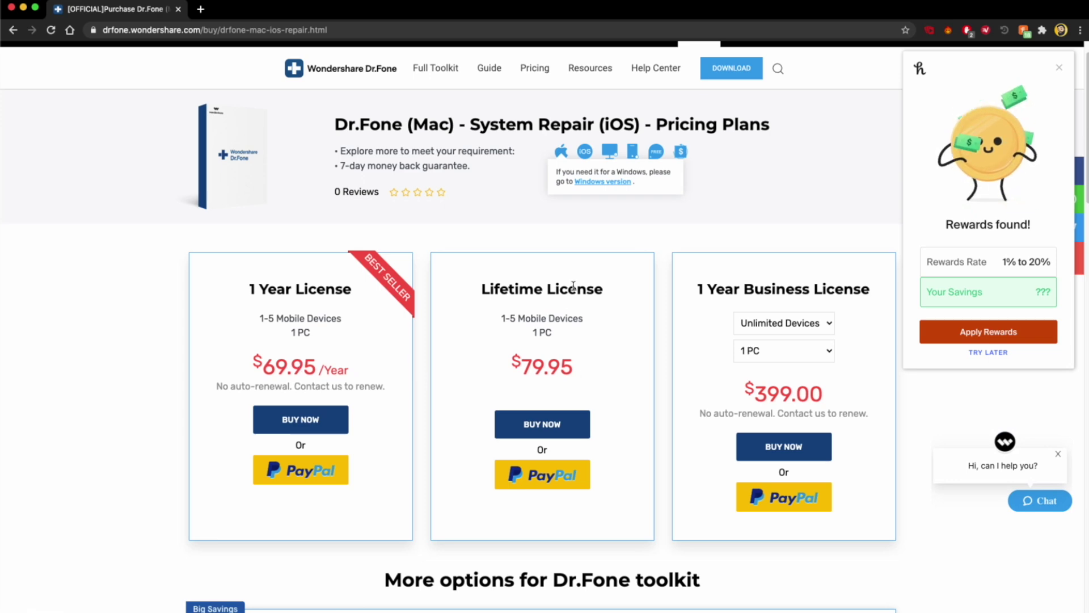
scroll(409, 336, down, 5)
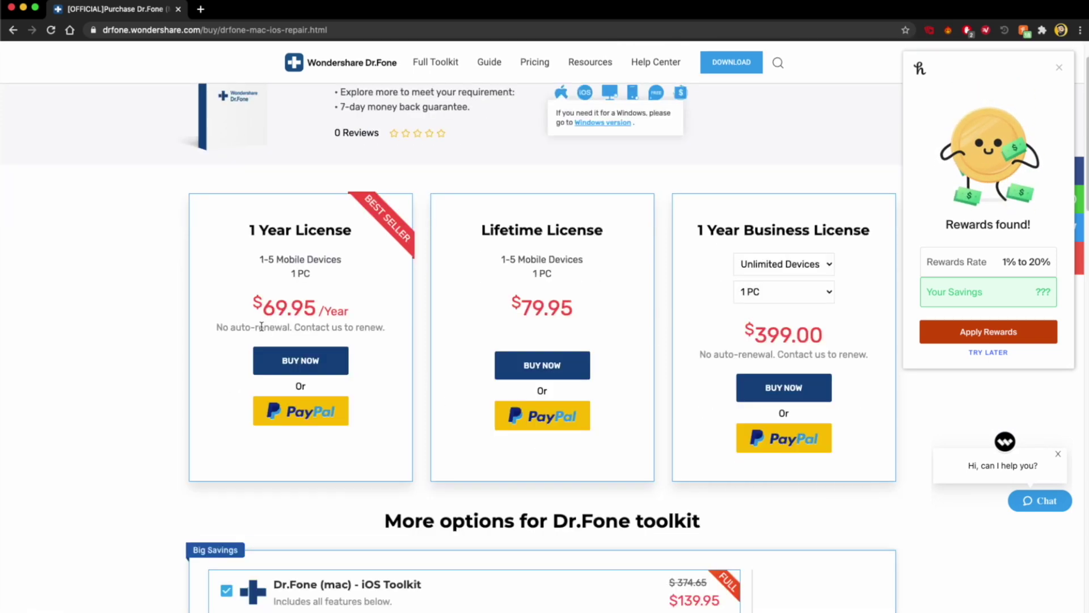
scroll(253, 333, up, 6)
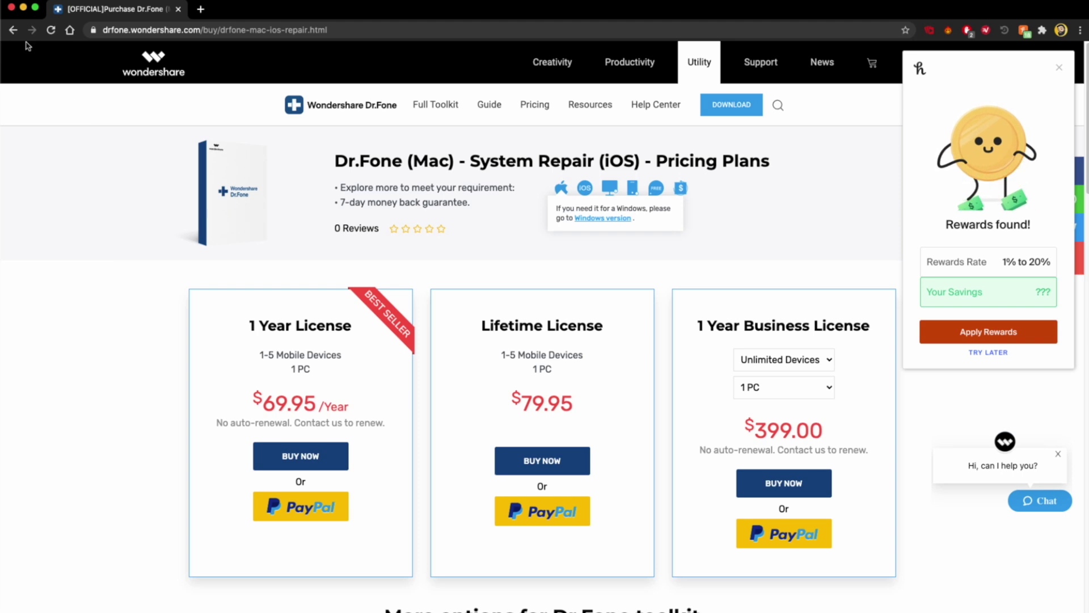
click(14, 29)
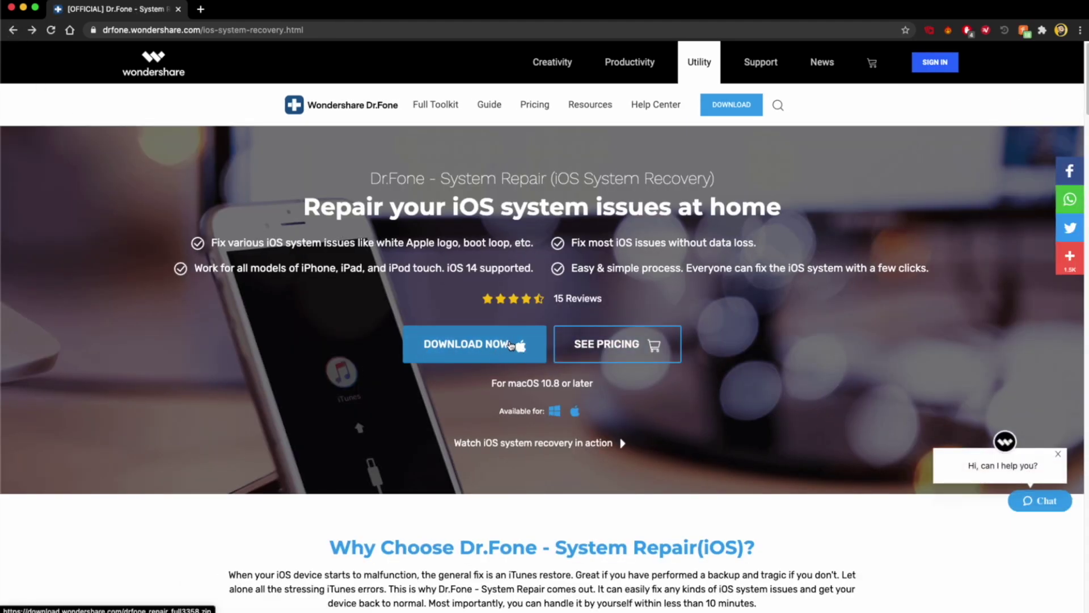
Read the page's sections on fixable iOS problems, keeping data intact and downgrading iOS without iTunes.
scroll(366, 370, down, 5)
scroll(366, 370, down, 5)
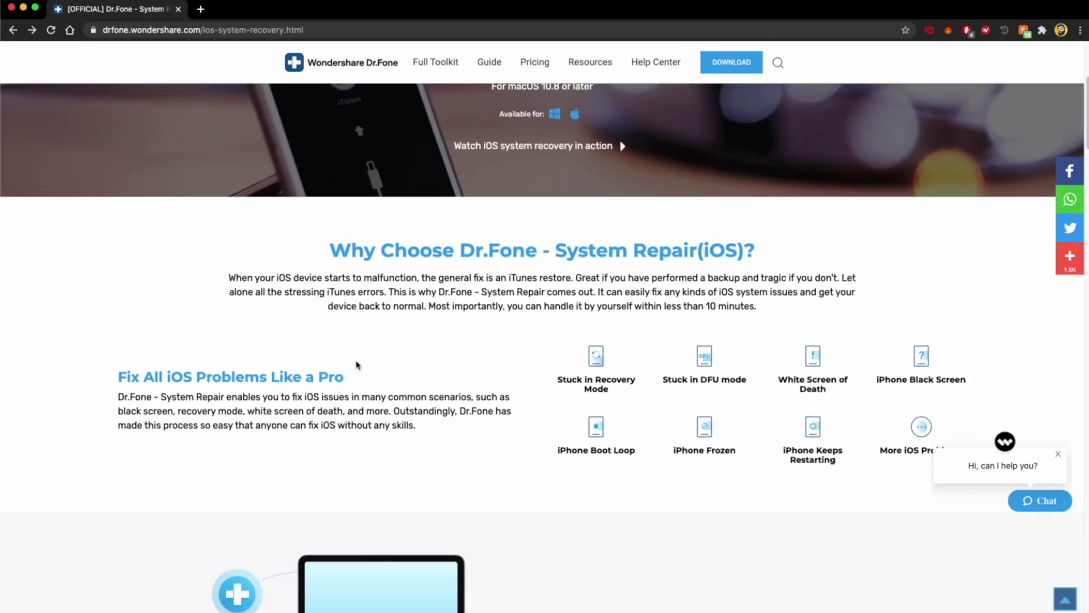
scroll(359, 364, down, 2)
scroll(278, 299, down, 1)
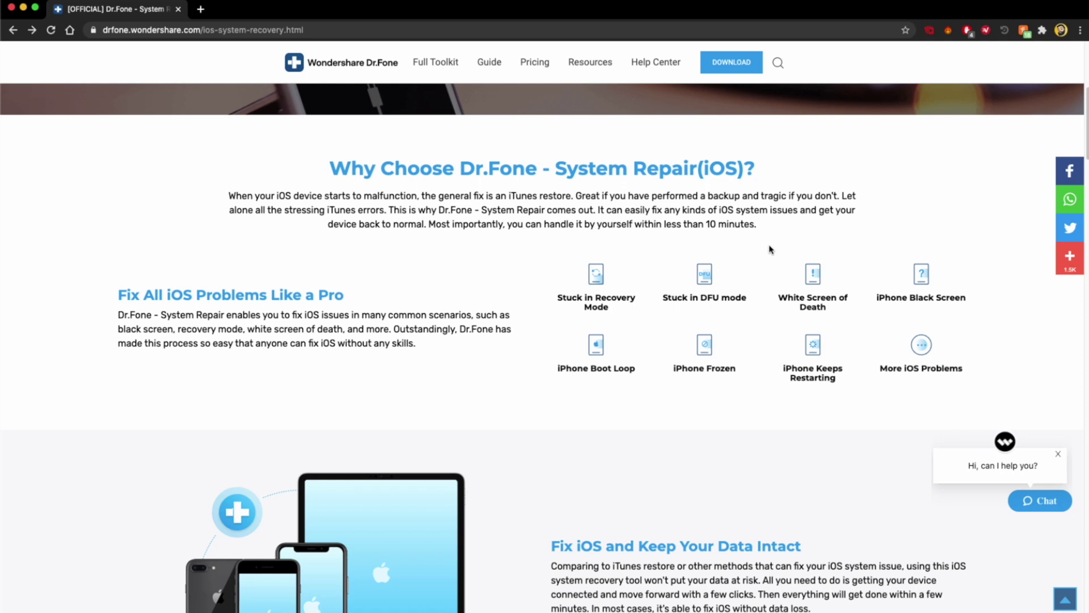
scroll(749, 258, down, 5)
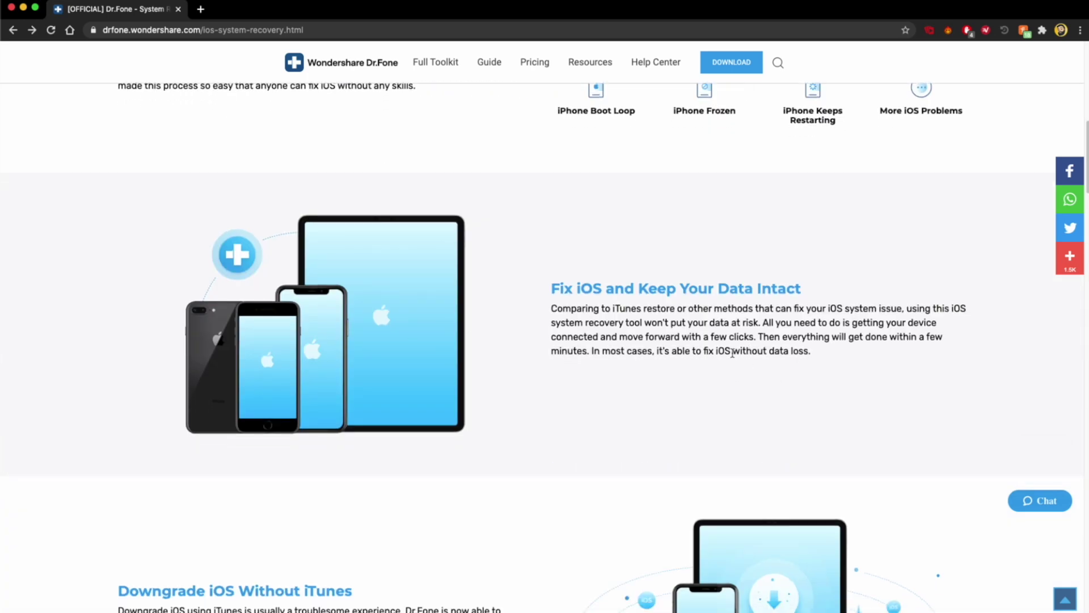
drag(732, 352, 840, 354)
click(841, 372)
scroll(484, 384, down, 4)
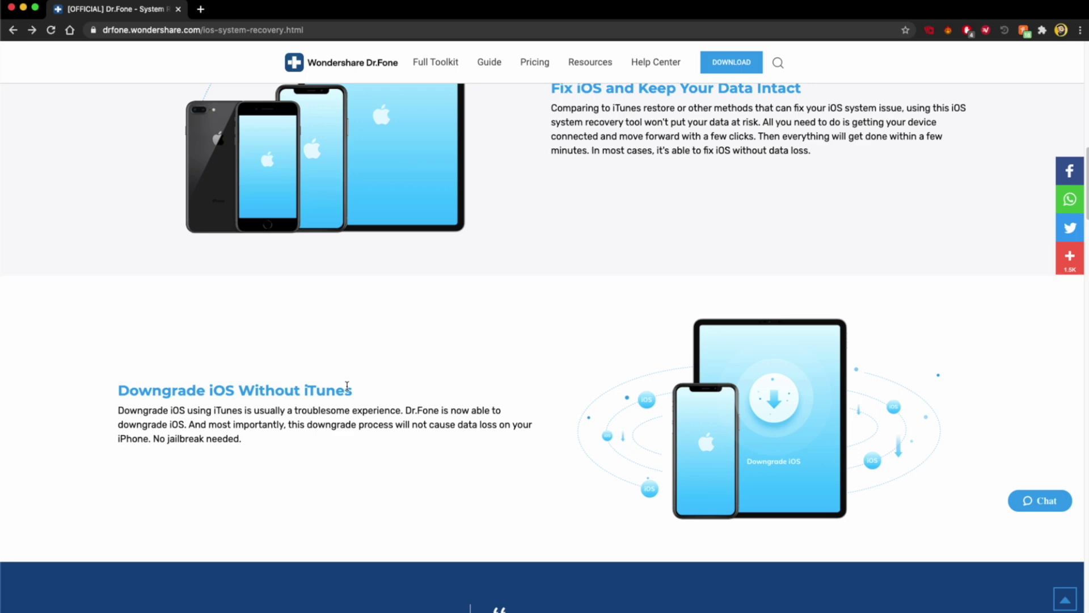
scroll(344, 385, down, 1)
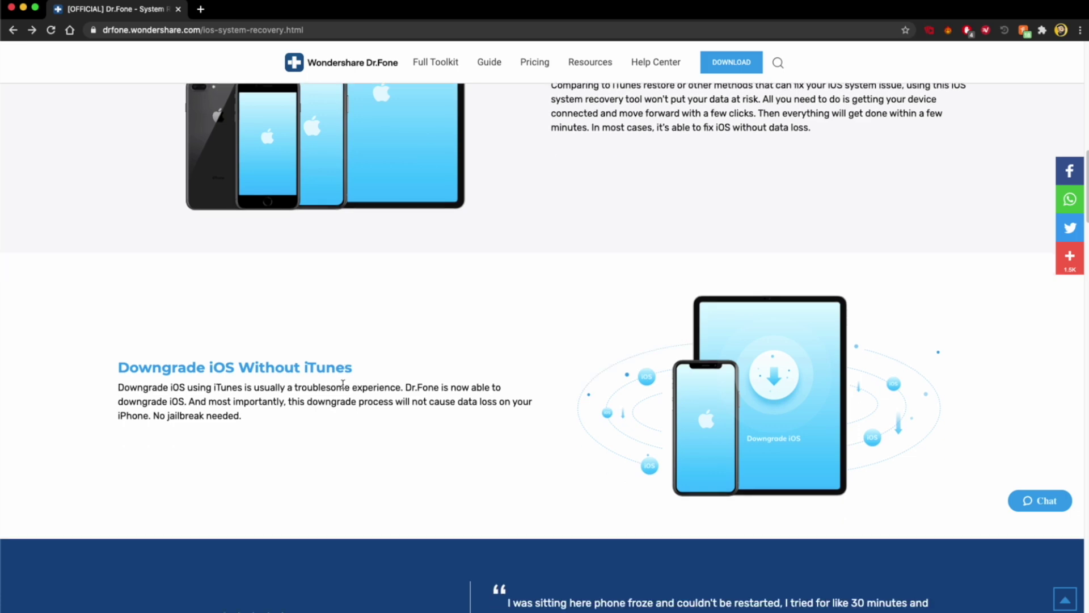
Examine the page's comparison of Standard and Advanced repair modes and its three-step guide to fixing the iOS system.
scroll(342, 383, down, 10)
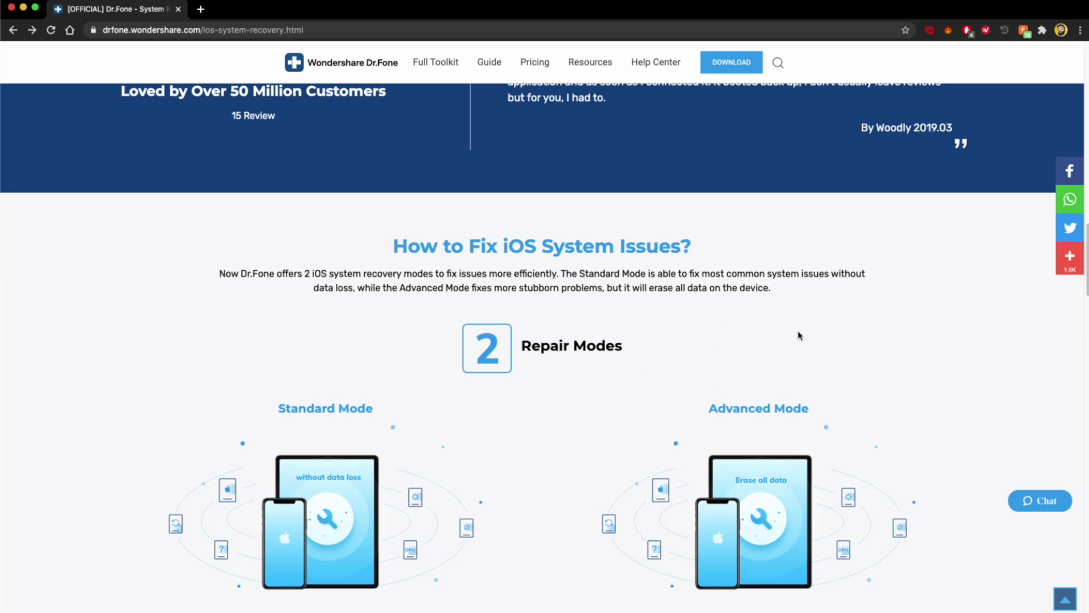
scroll(430, 313, down, 2)
scroll(187, 318, down, 4)
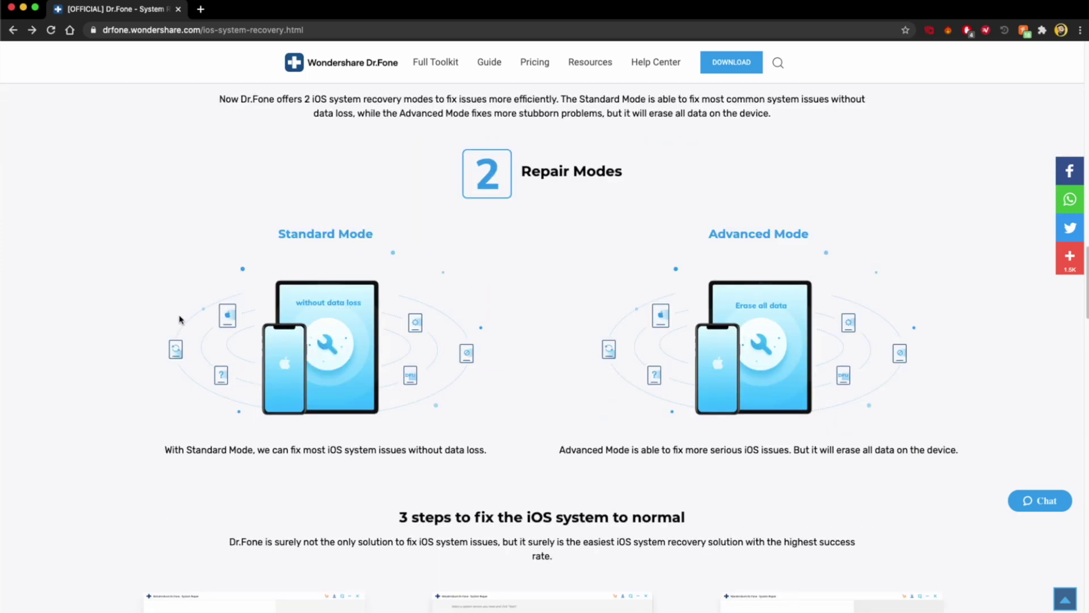
scroll(183, 321, down, 6)
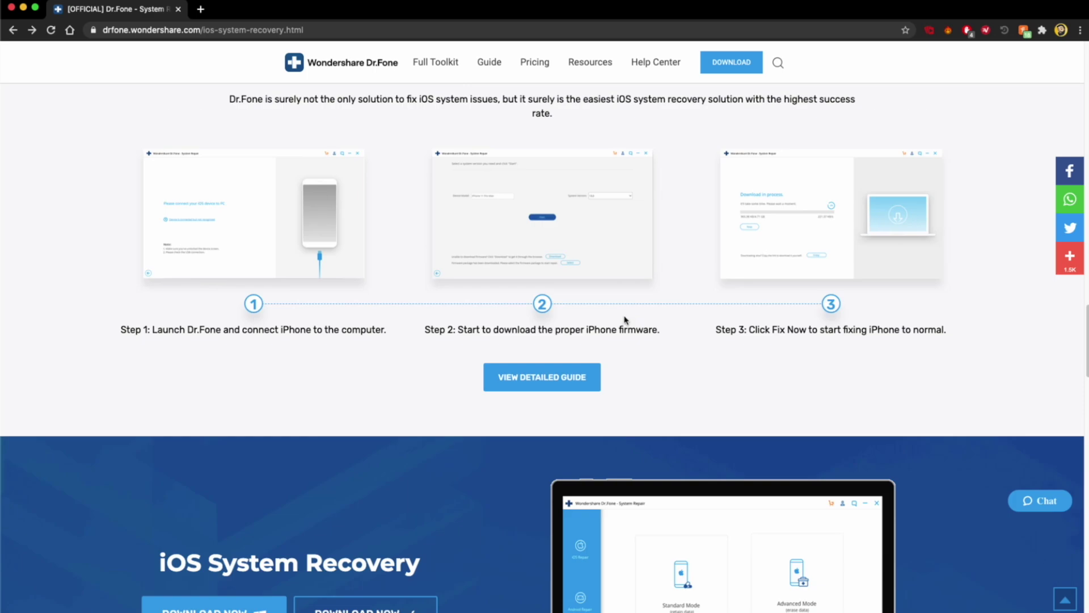
scroll(620, 326, down, 1)
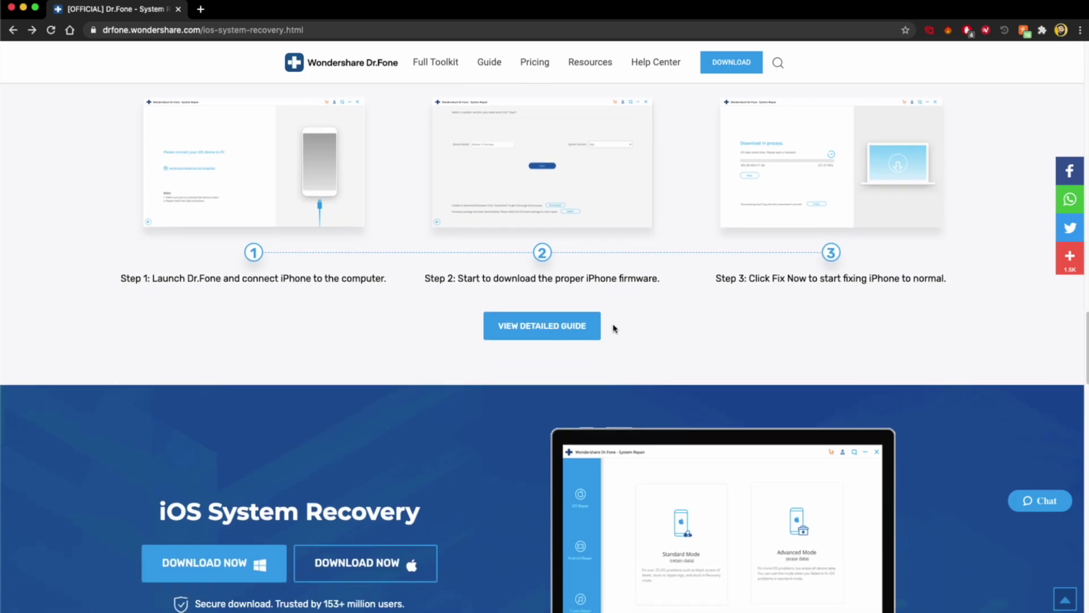
scroll(613, 328, up, 6)
scroll(612, 328, up, 14)
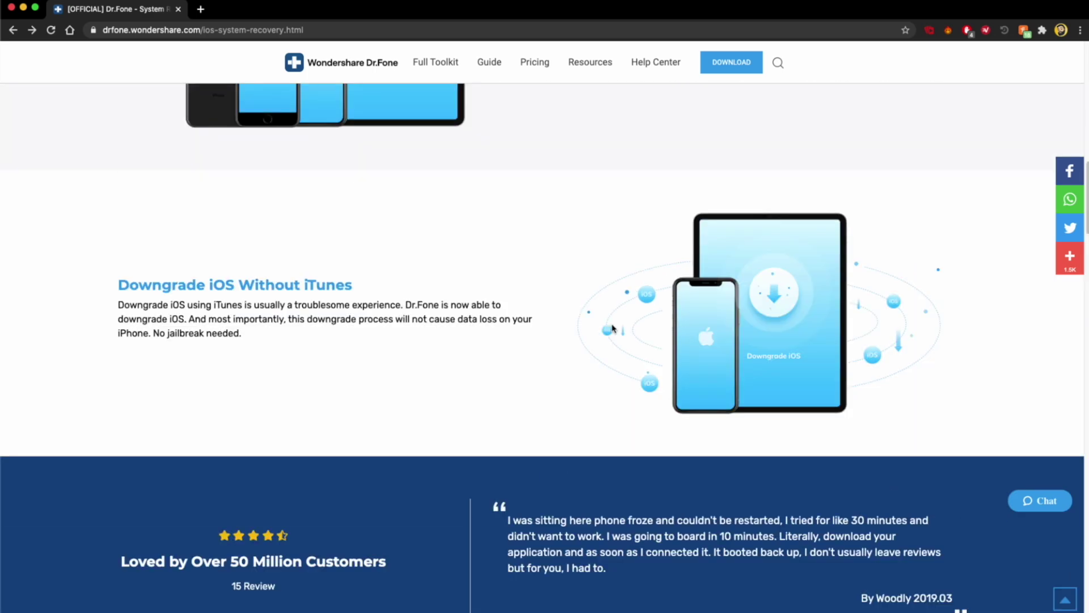
scroll(612, 328, up, 3)
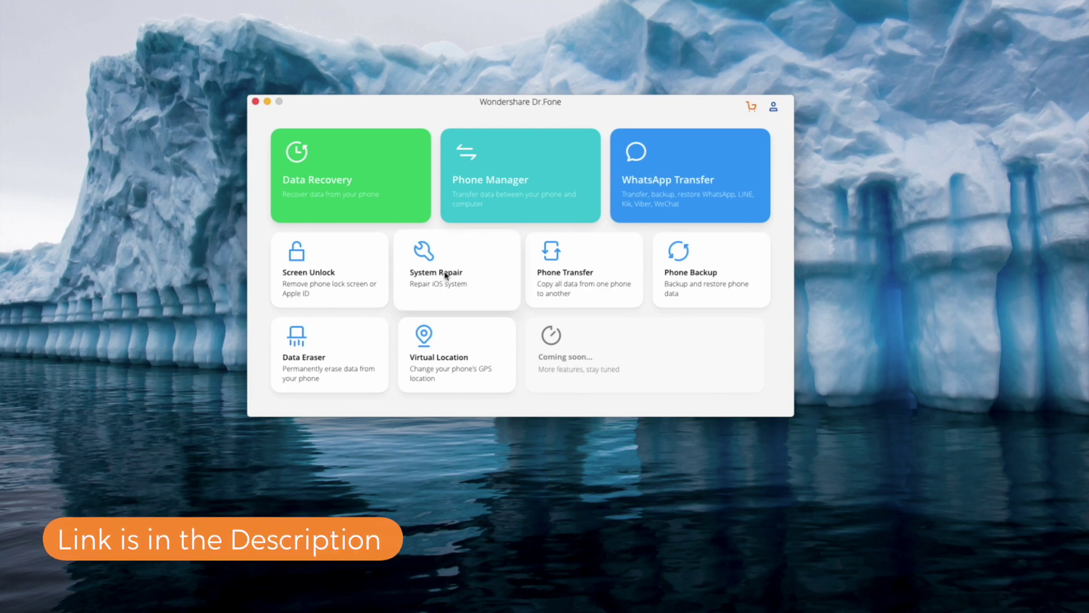
Switch to the Dr.Fone desktop app, open System Repair, and preview Standard Mode and Advanced Mode, returning to the mode selection.
click(462, 295)
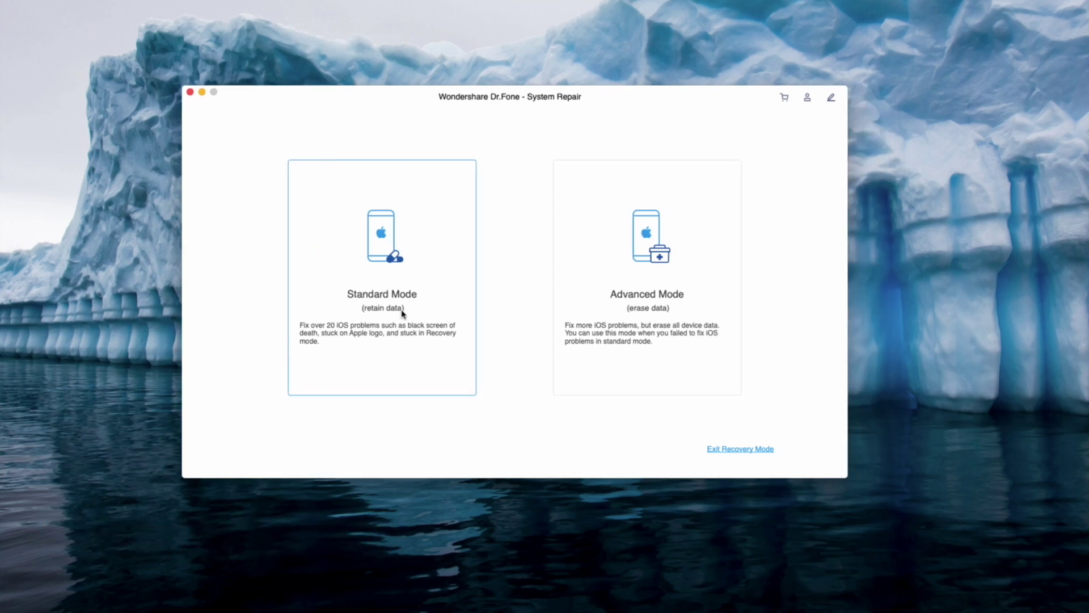
click(426, 335)
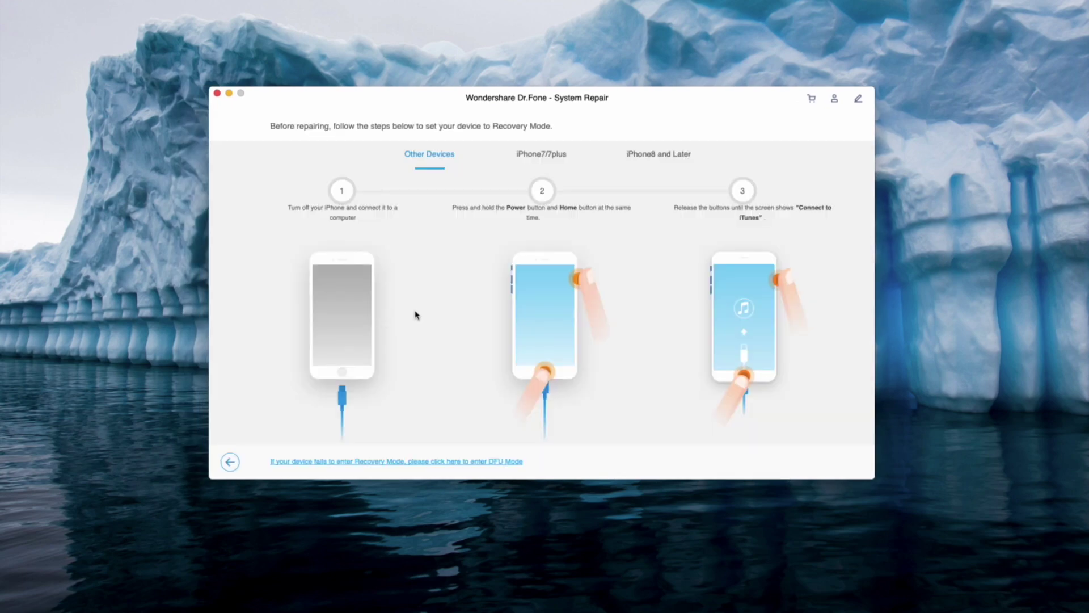
click(229, 461)
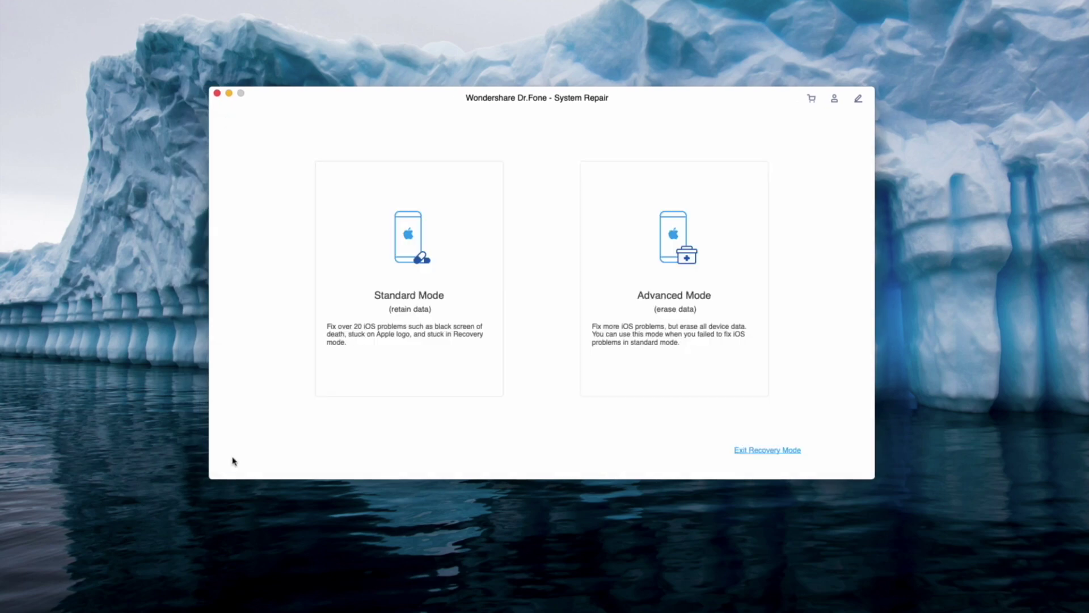
click(732, 302)
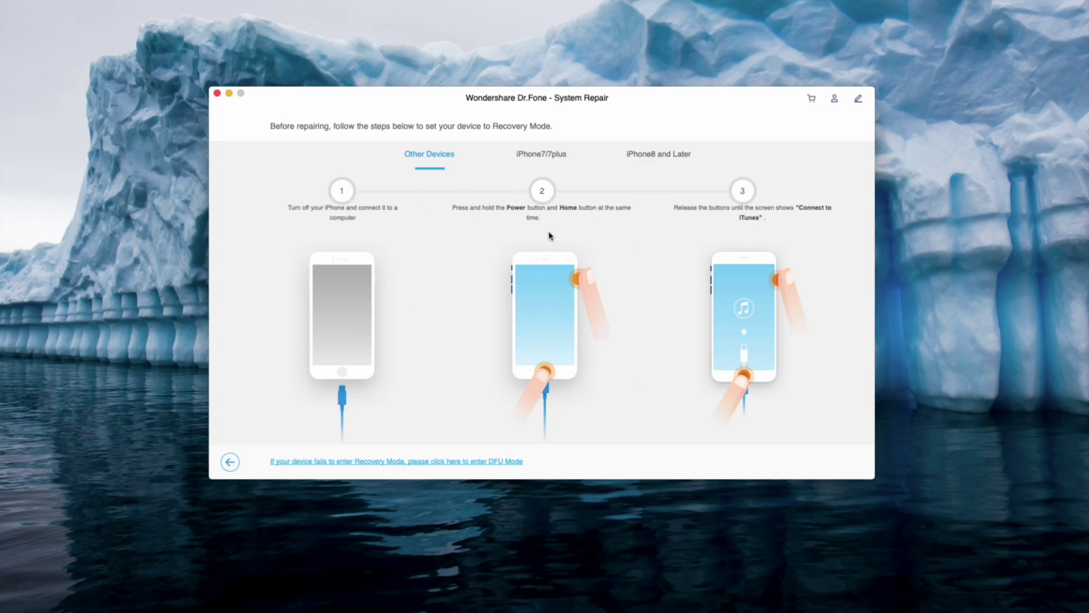
click(231, 460)
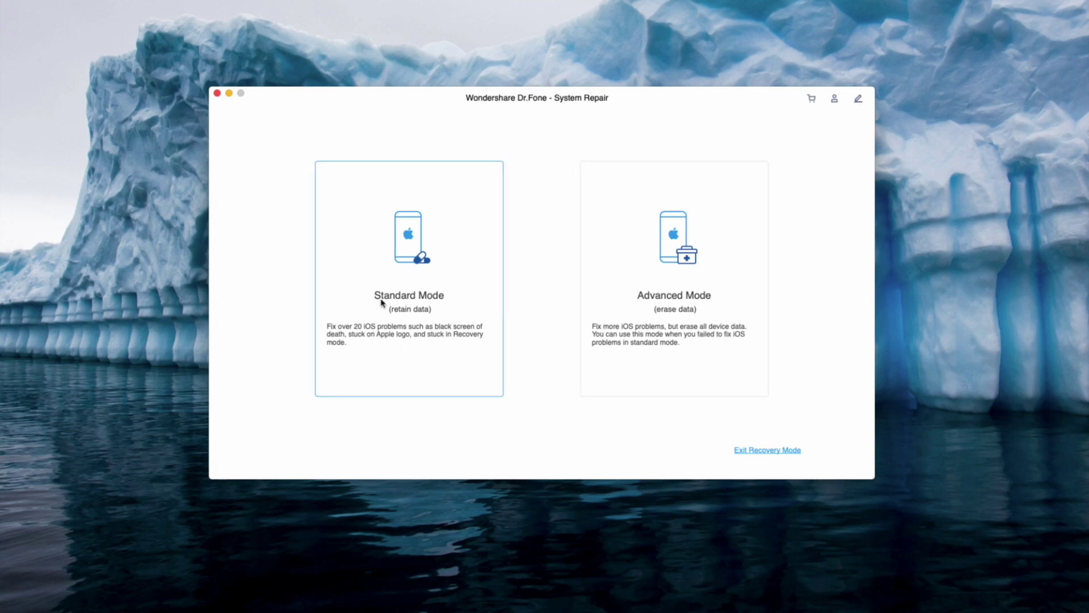
Choose Standard Mode and view the Recovery Mode instructions for iPhone8 and Later and for iPhone7/7plus.
click(458, 304)
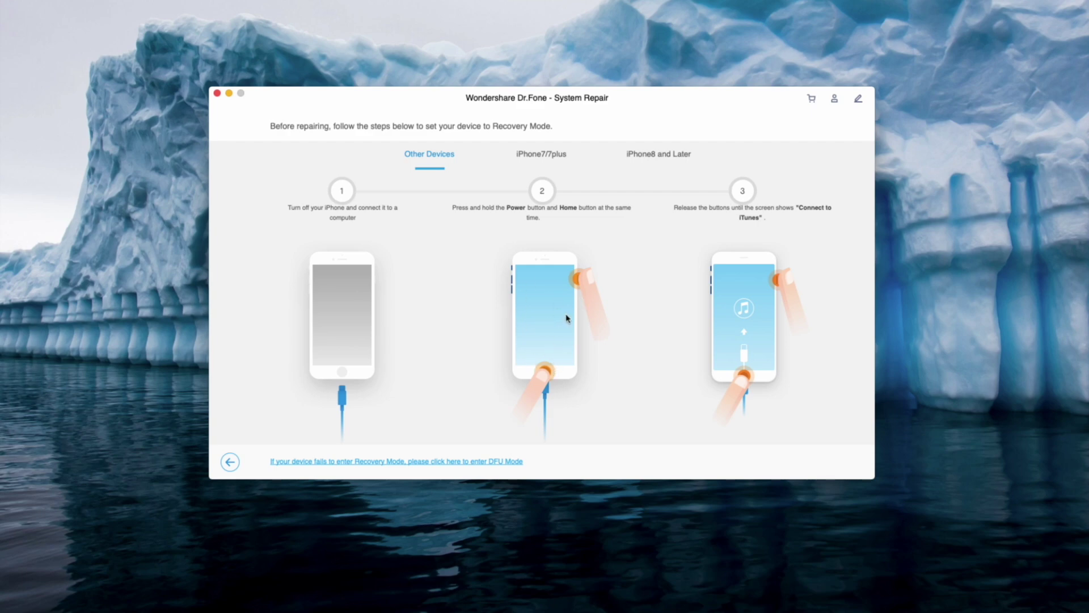
click(554, 152)
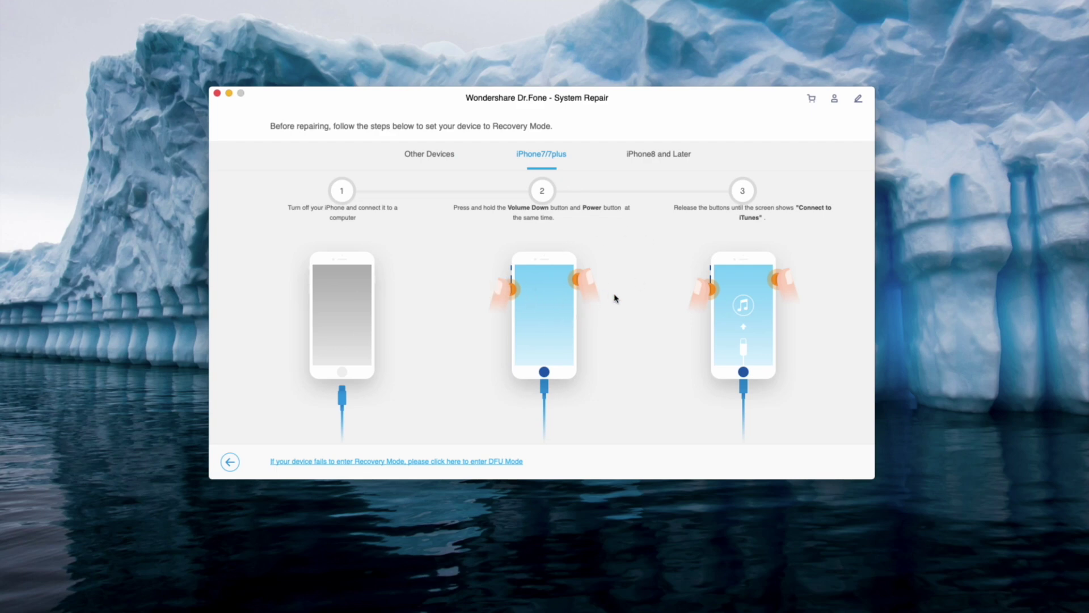
click(661, 154)
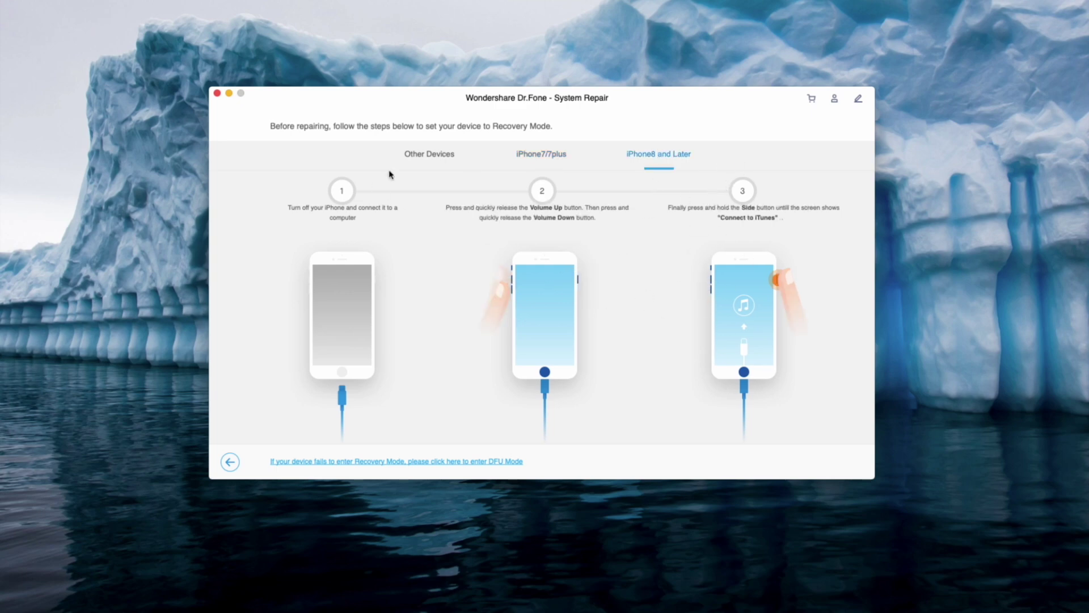
click(534, 154)
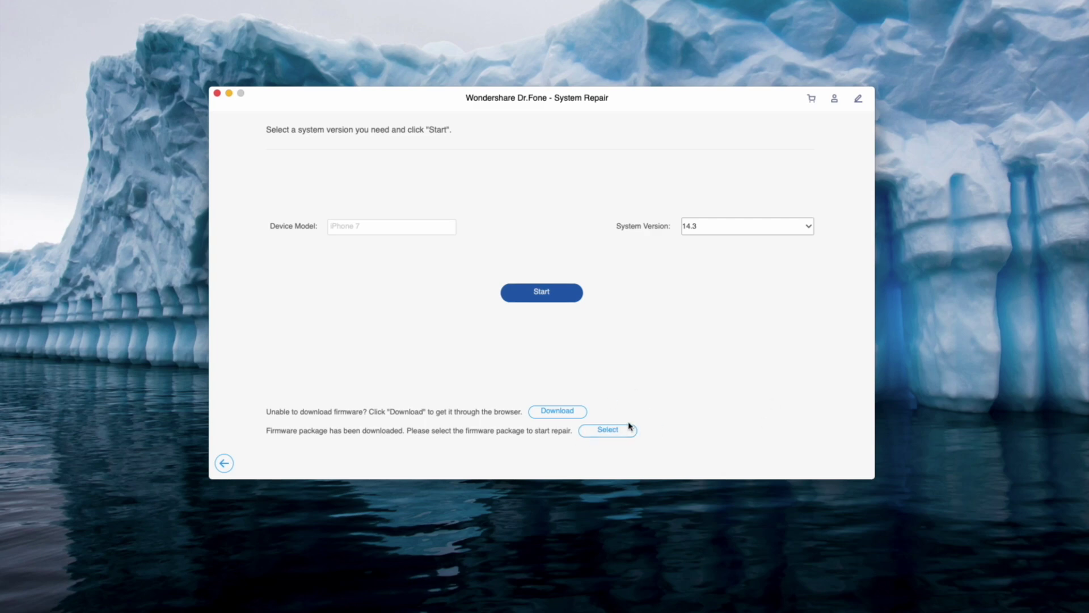
Load the already downloaded iPhone_4.7_P3_14.3 restore .ipsw file as the firmware package for the iPhone 7 repair.
click(606, 430)
click(626, 437)
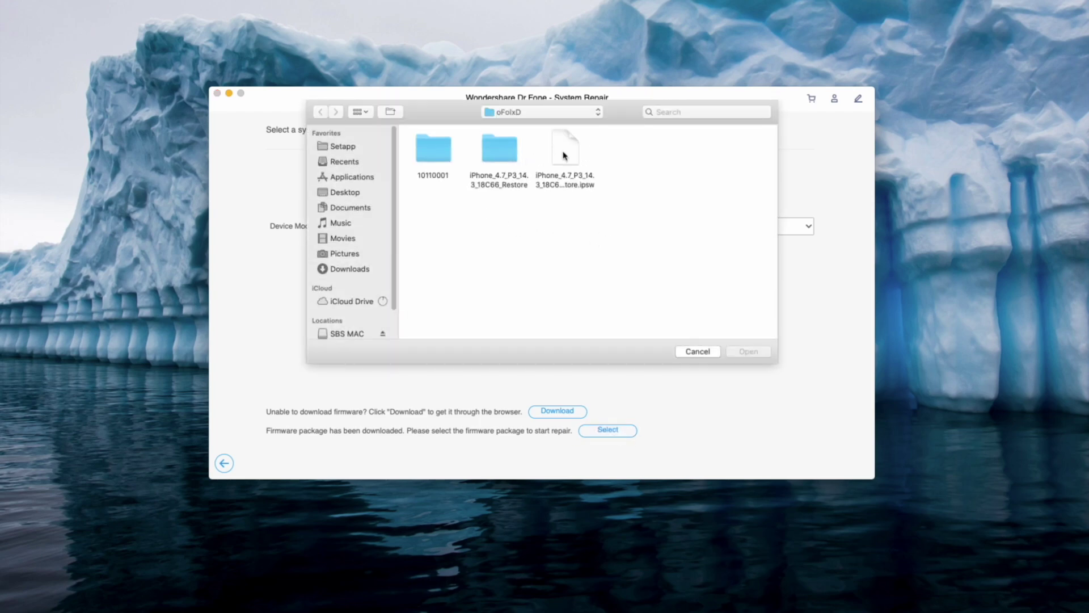
click(564, 156)
click(750, 356)
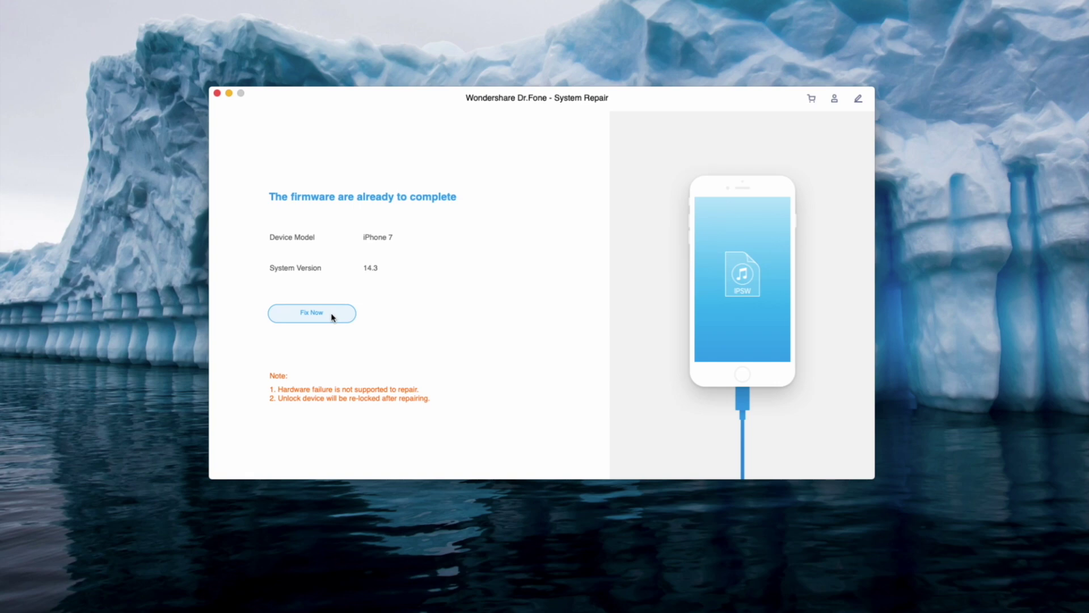
Start fixing the iPhone 7 with the 14.3 firmware, and finish the repair session once it completes.
click(333, 317)
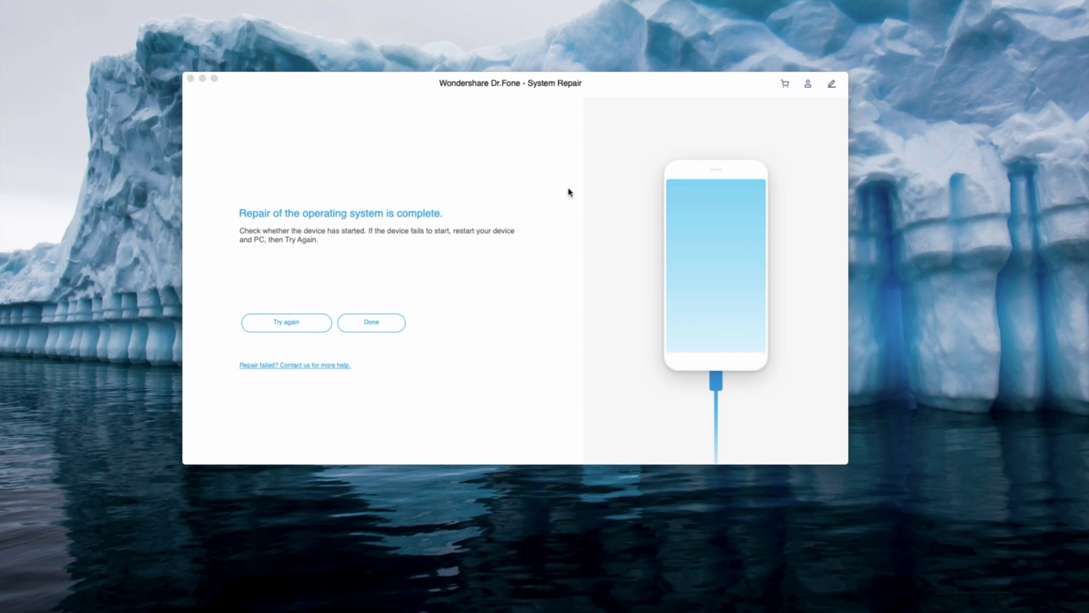
click(377, 325)
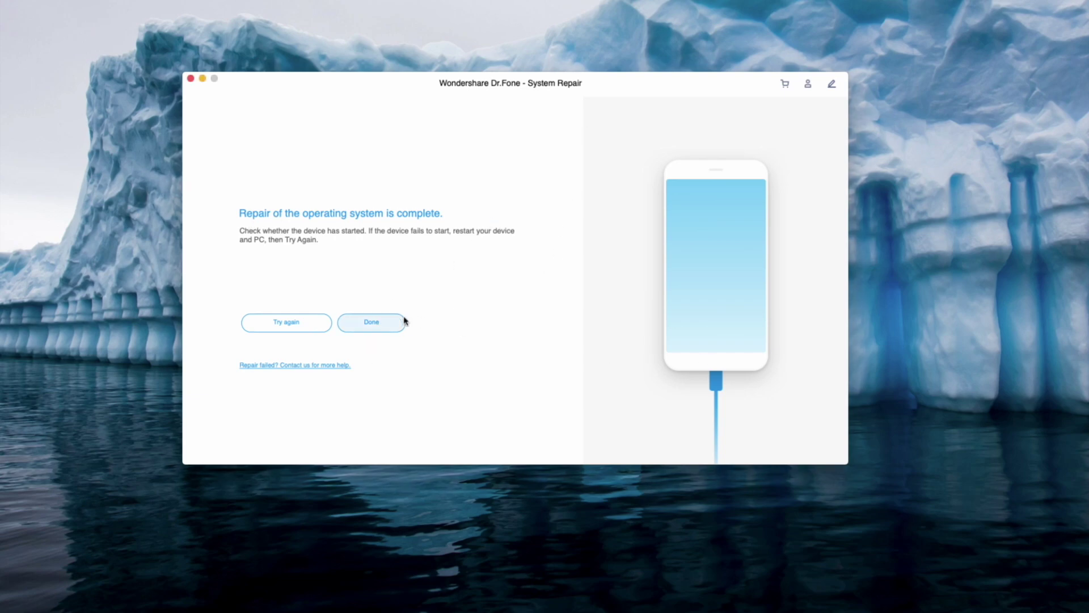
click(375, 321)
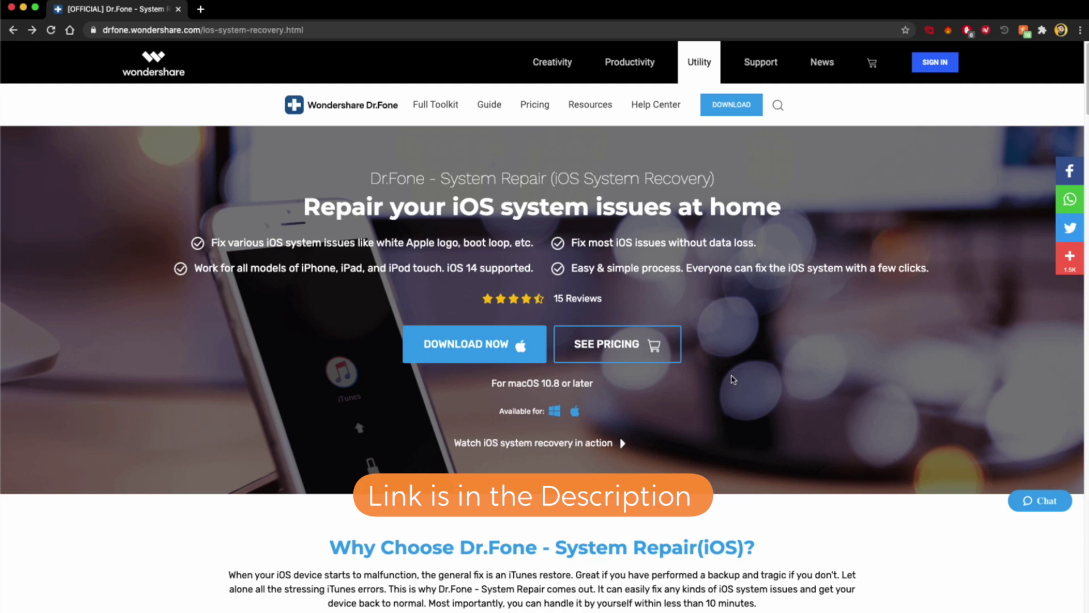
Switch to the browser, look over the iOS System Recovery page once more, and minimise the browser window.
scroll(508, 386, down, 5)
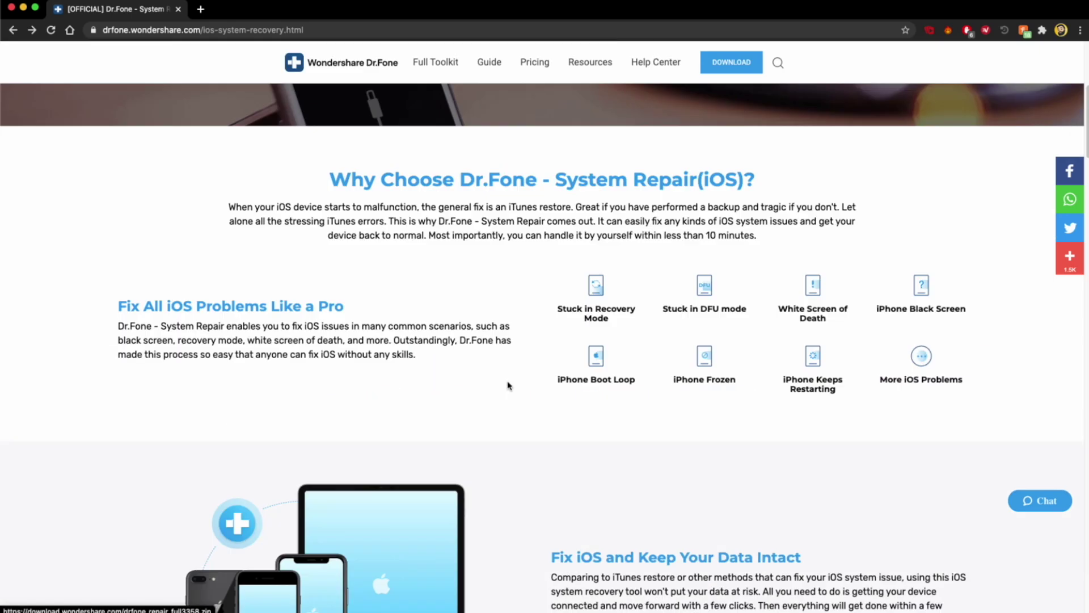
scroll(509, 384, up, 5)
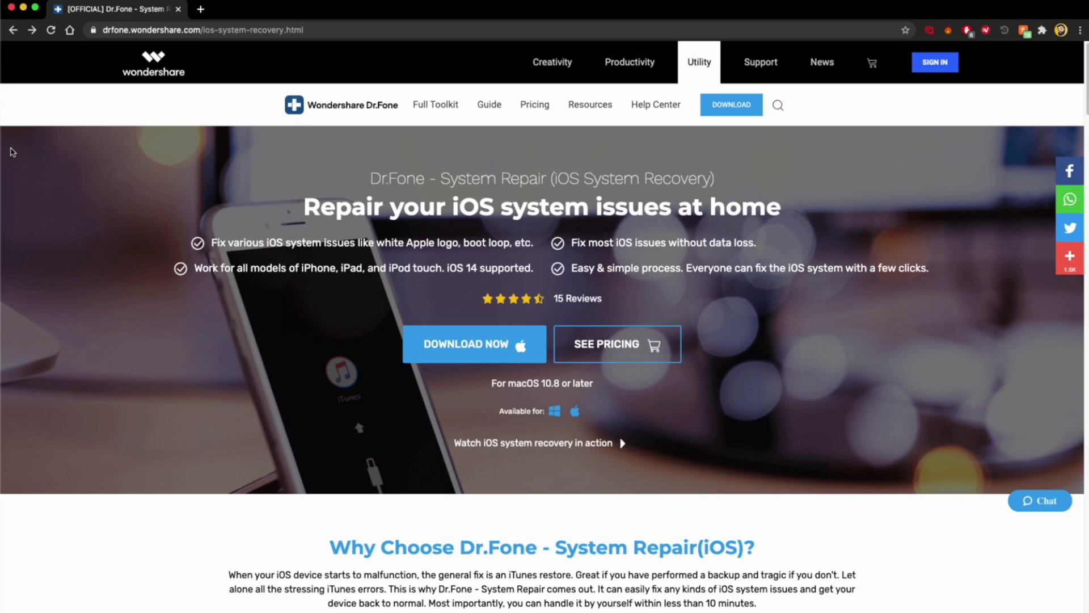
click(24, 7)
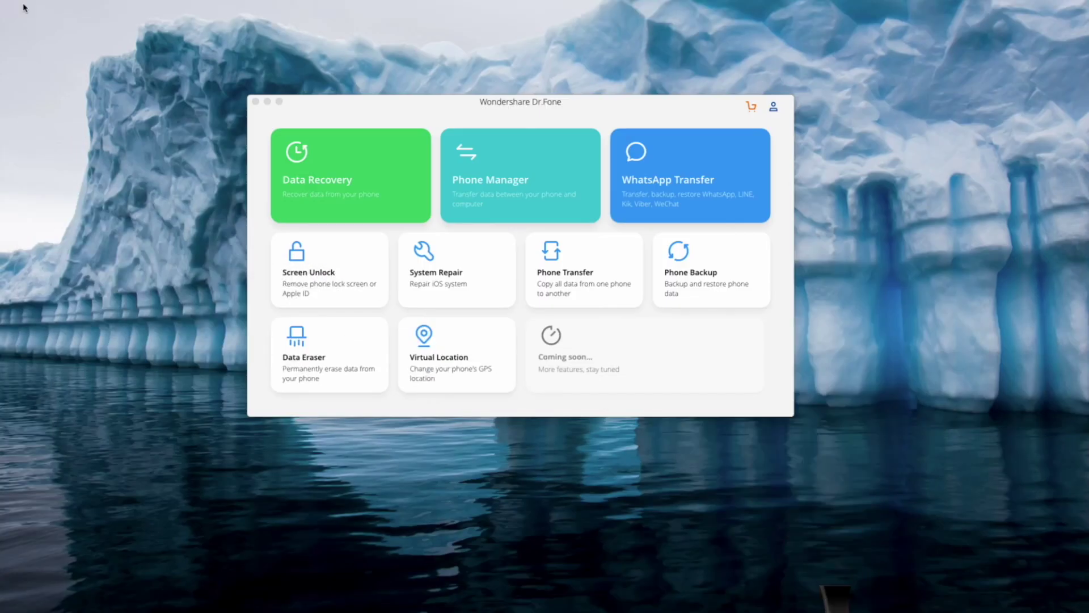